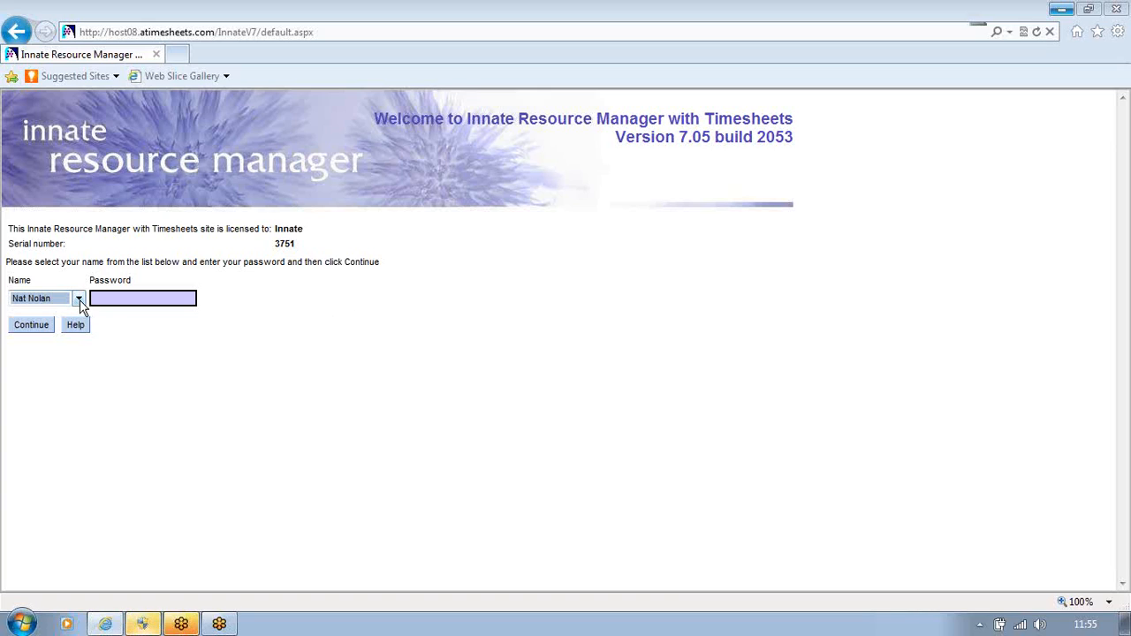
- Sign in as the employee to reach the My Timesheet Actuals home page
left_click(29, 331)
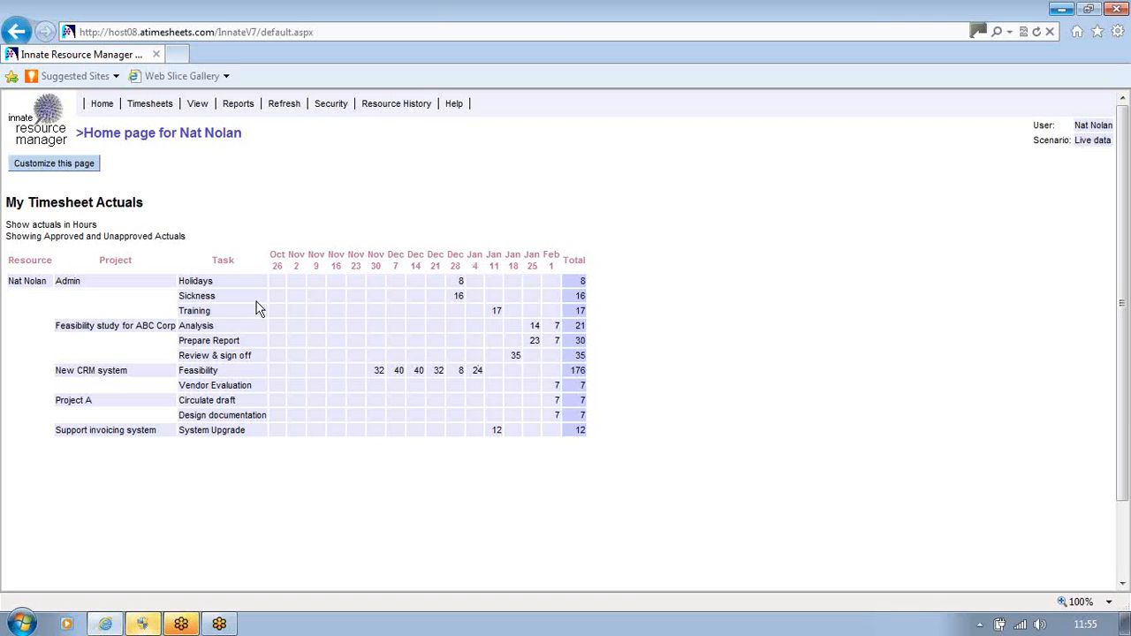
- Open the 07/03/2010 weekly timesheet from the Choose Timesheet list
mouse_move(151, 104)
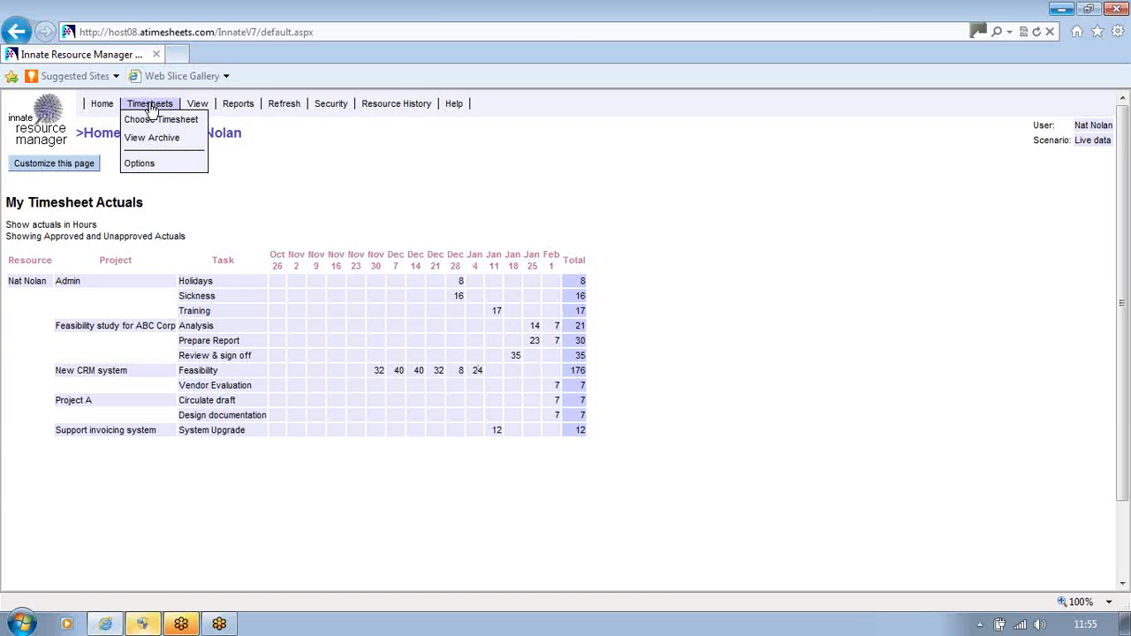
left_click(152, 120)
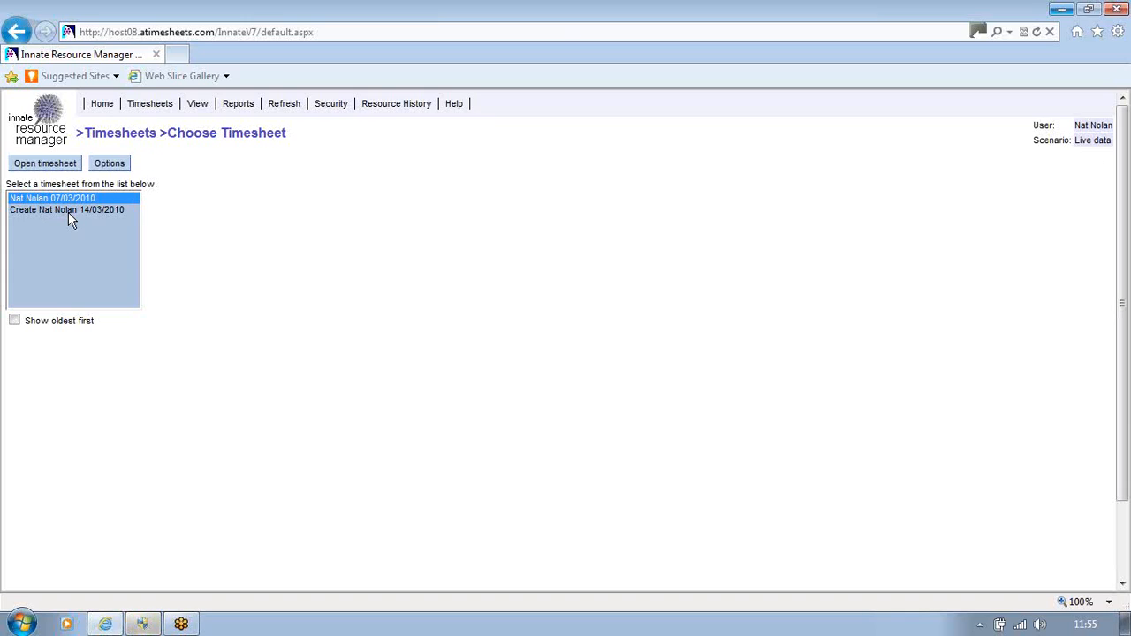
left_click(47, 167)
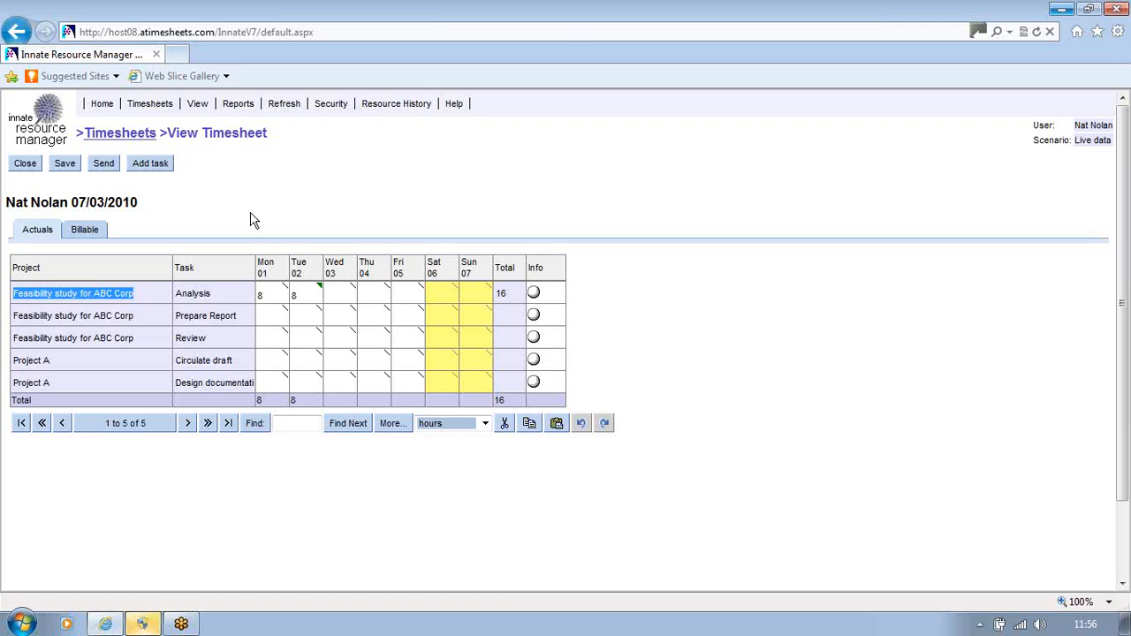
- Try moving the Task column, view its column options, then open the time units list
mouse_move(232, 275)
left_mouse_down()
mouse_move(64, 269)
mouse_move(221, 268)
left_mouse_up()
right_click(224, 273)
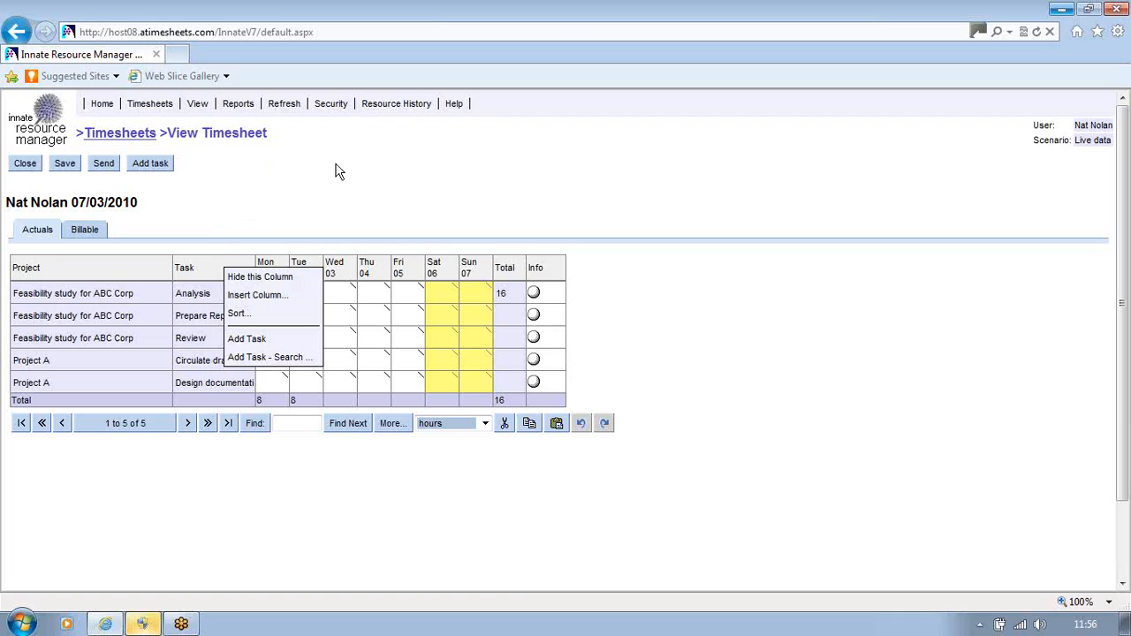
left_click(422, 530)
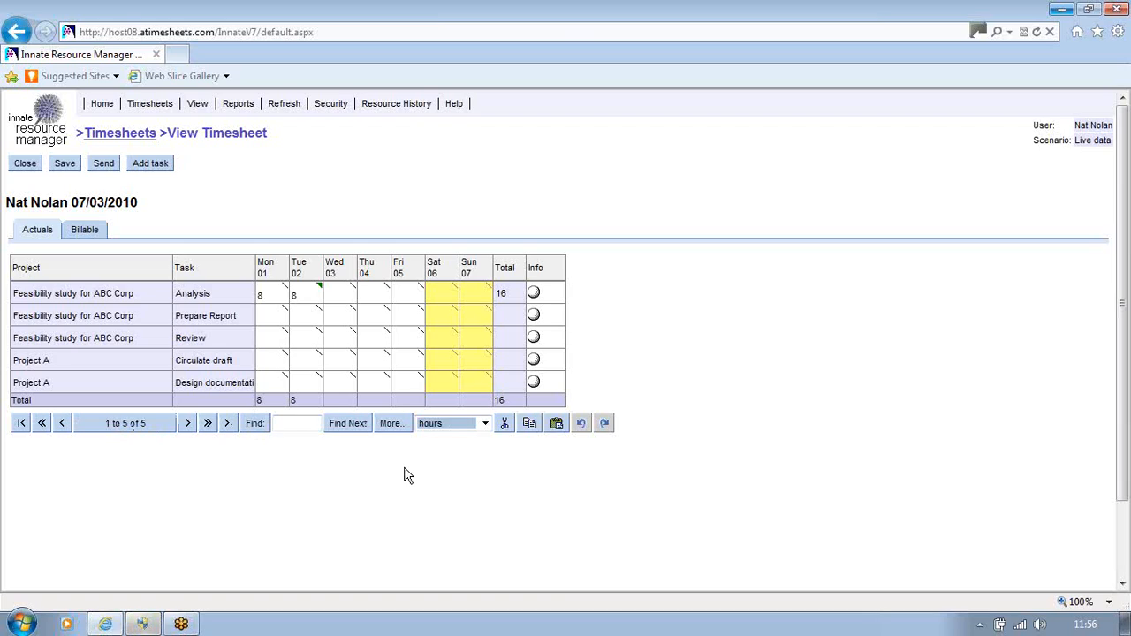
left_click(485, 423)
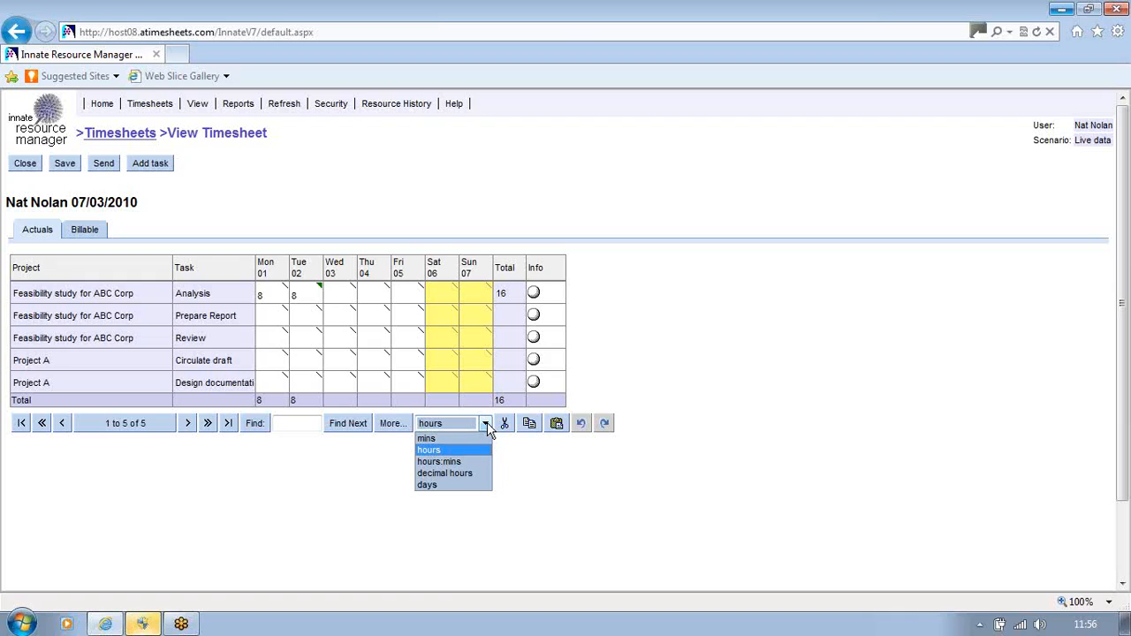
- Switch hours to hours:mins, then to decimal hours, and open the More Details settings
left_click(458, 462)
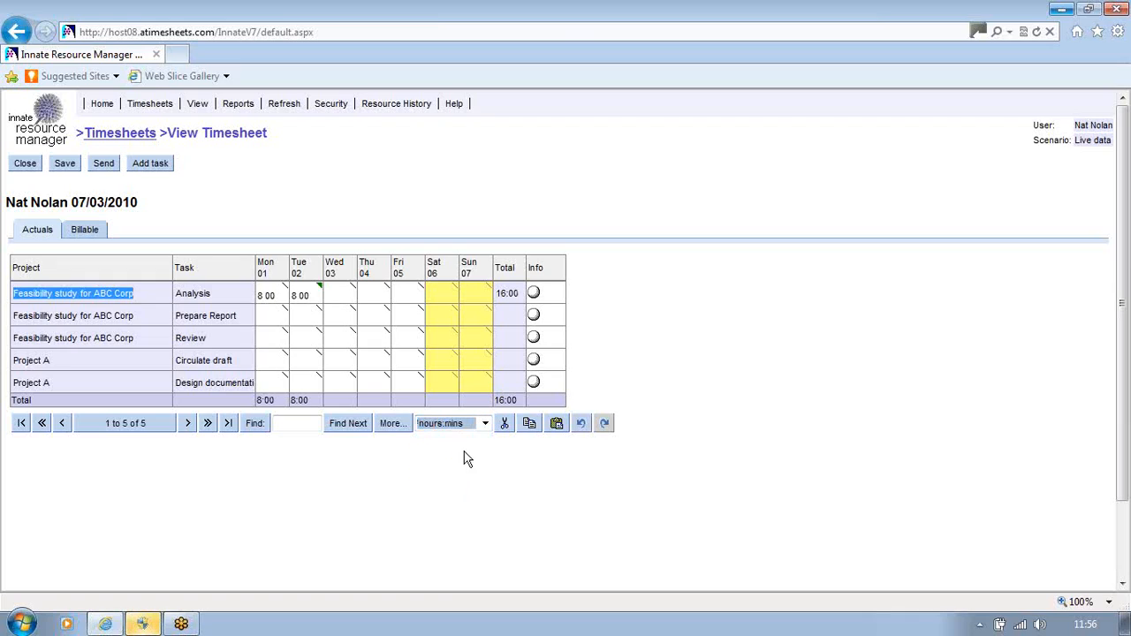
left_click(484, 426)
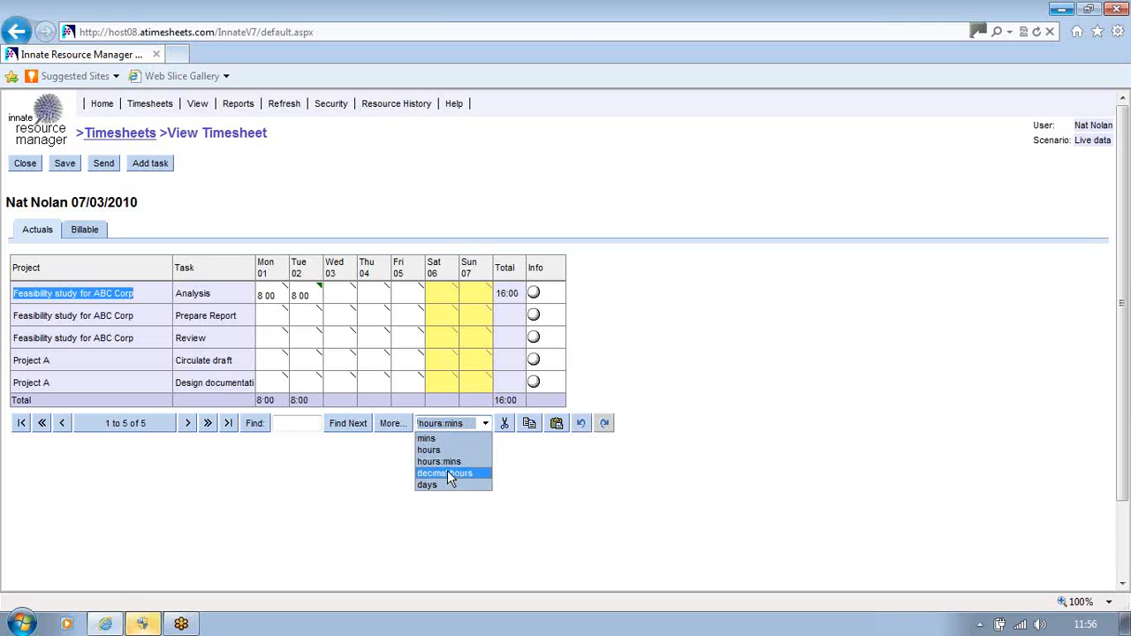
left_click(437, 473)
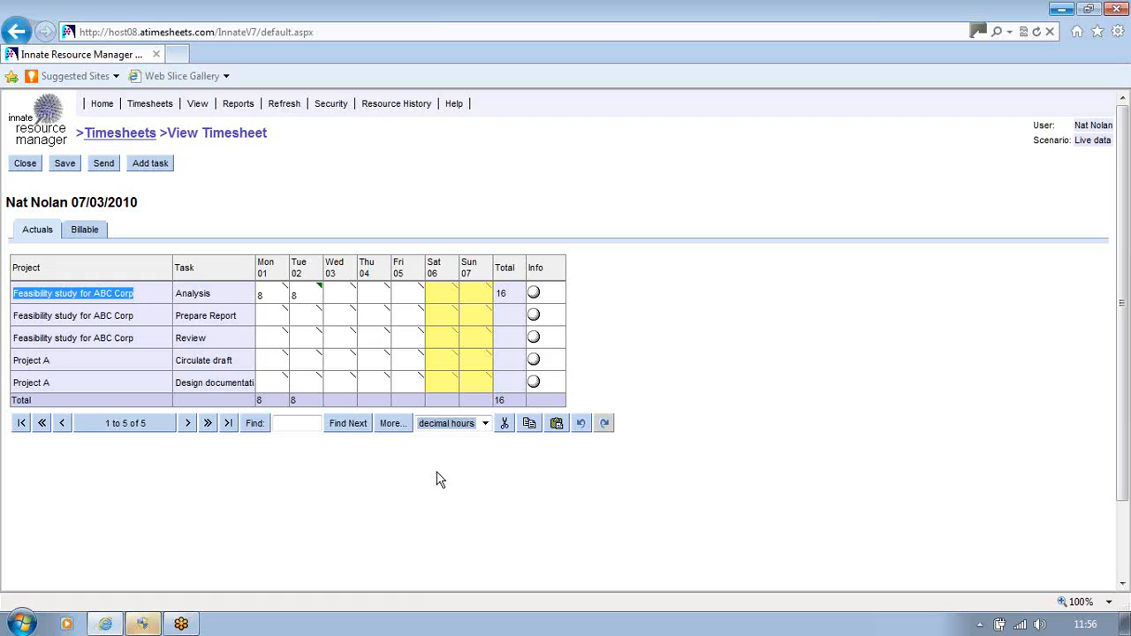
left_click(395, 426)
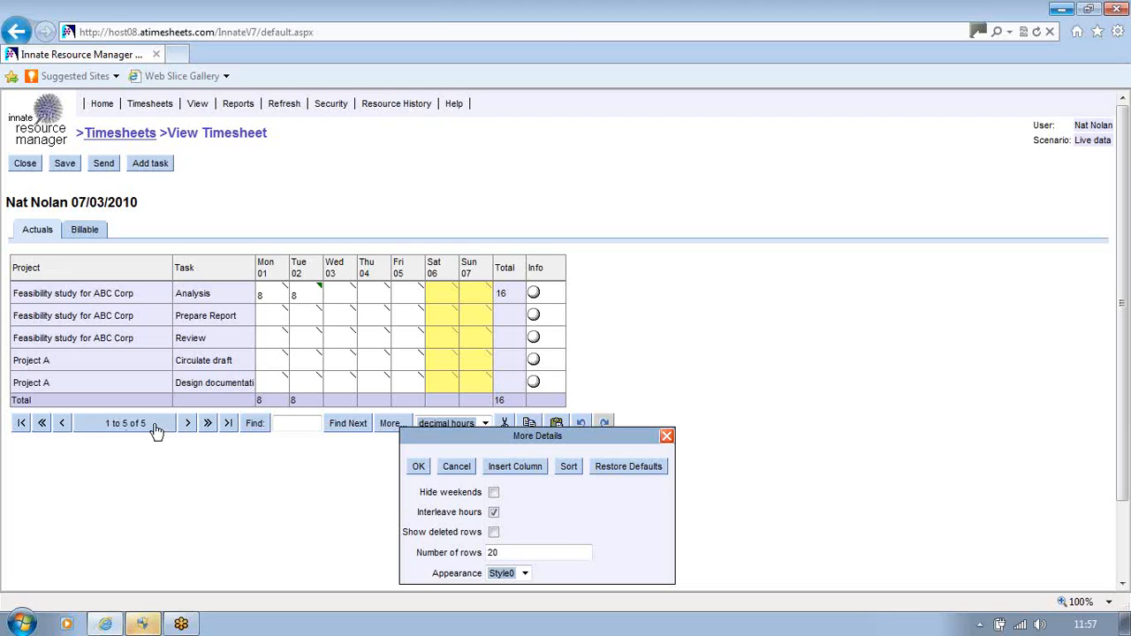
- Accept the More Details settings (20 rows, Style0, weekends shown) and return to the grid
left_click(416, 467)
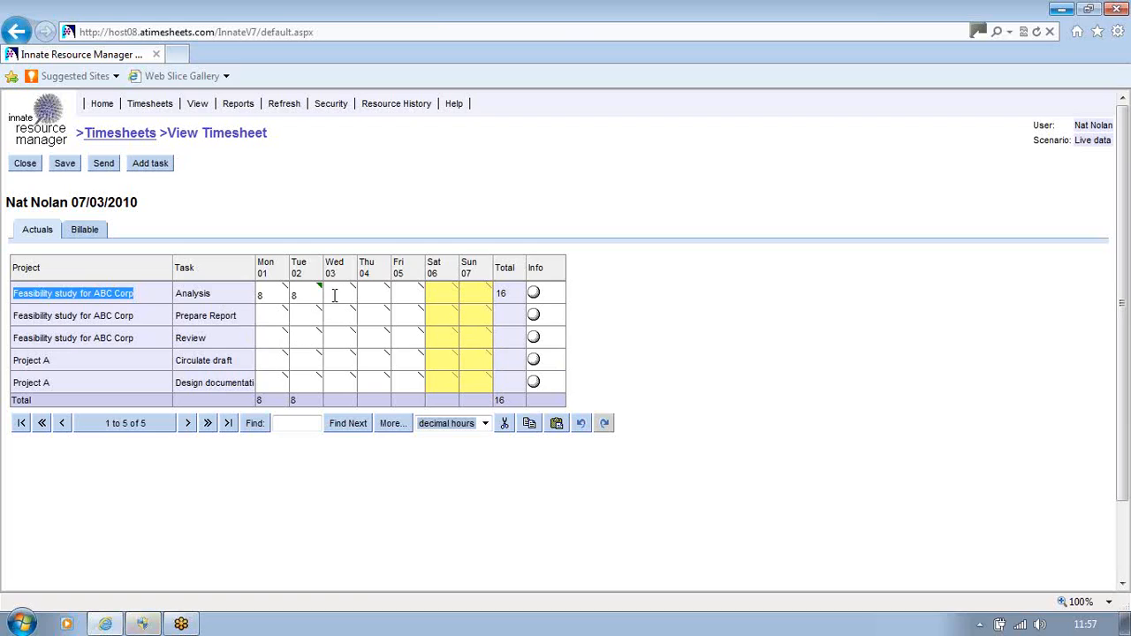
mouse_move(322, 291)
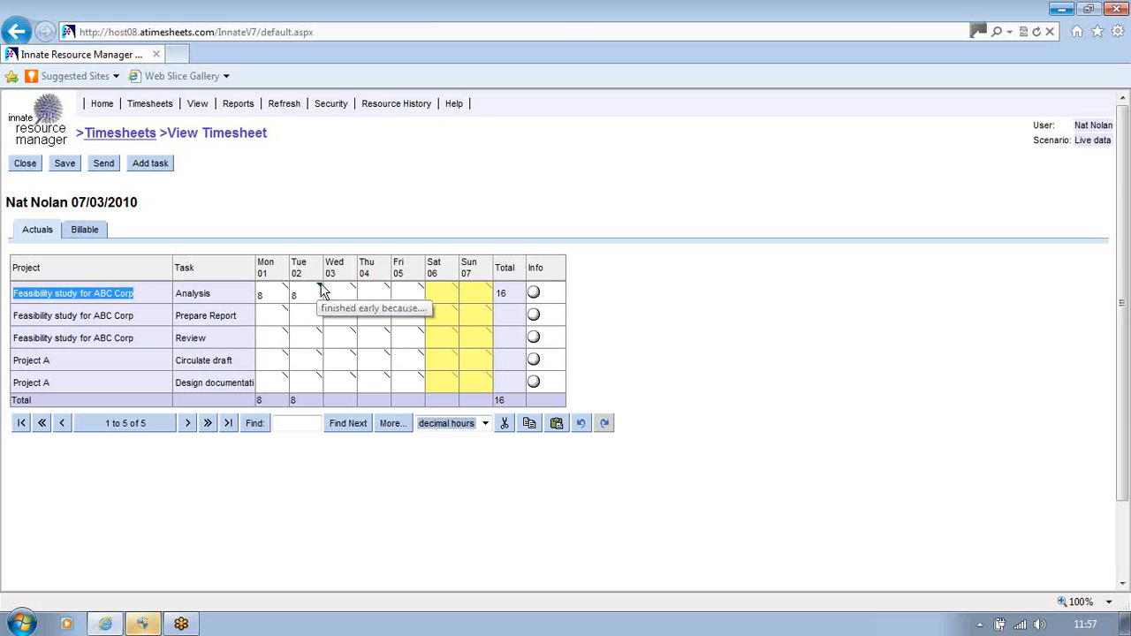
left_click(322, 292)
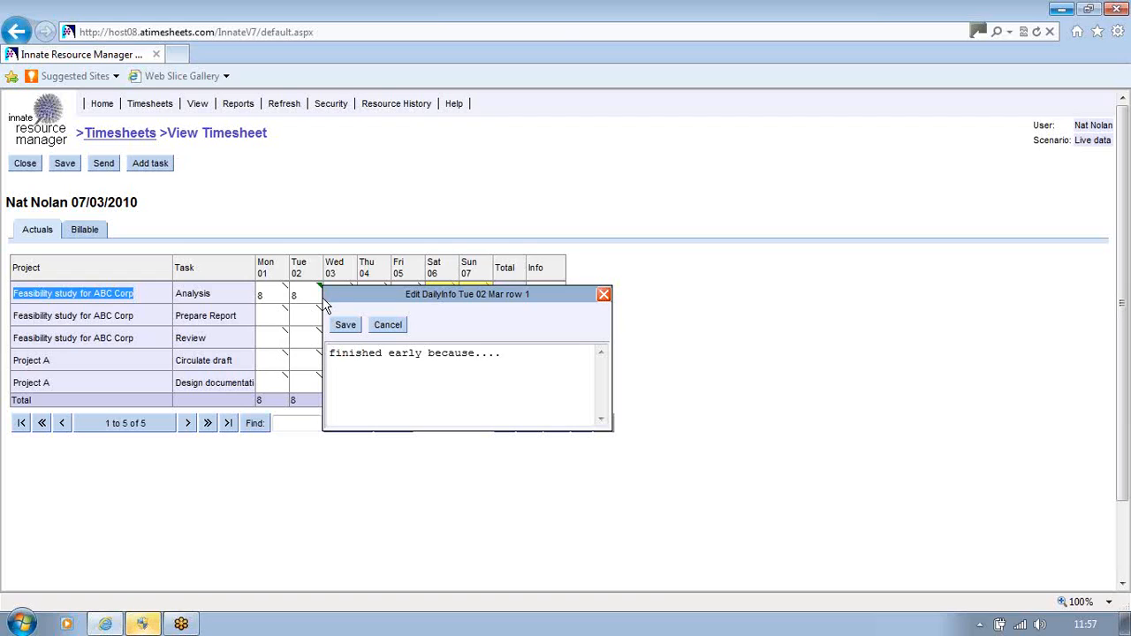
left_click(348, 328)
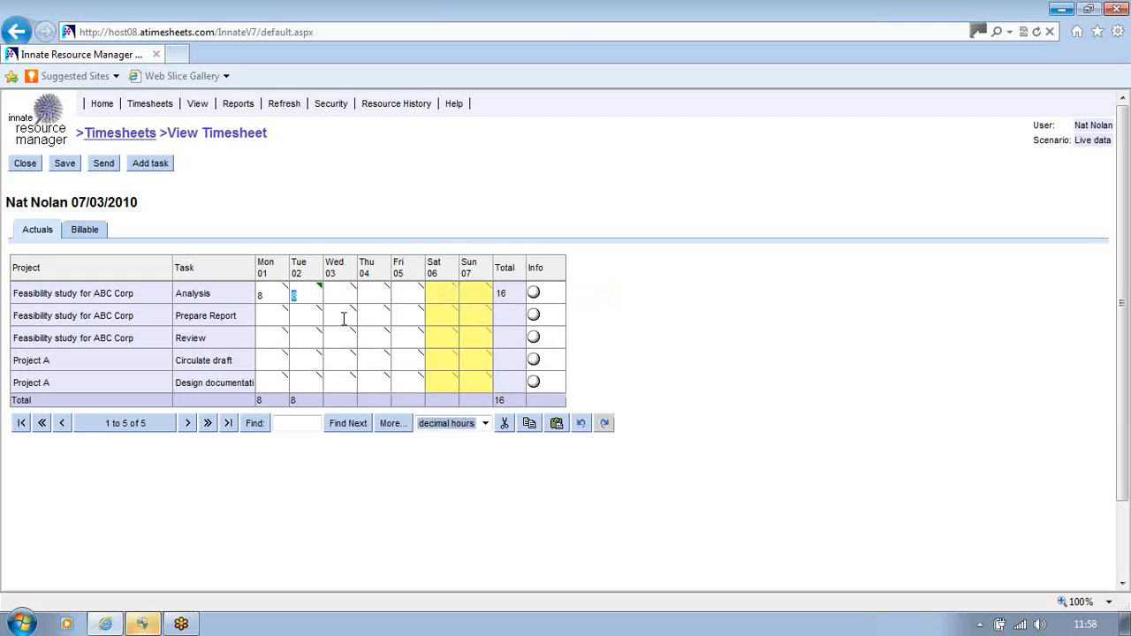
- Enter 4 hours on Wed 03 for Prepare Report and for Review
left_click(344, 319)
type("4")
left_click(343, 336)
type("4")
left_click(366, 336)
- Add a new timesheet row for the Innate project's Design task
left_click(147, 165)
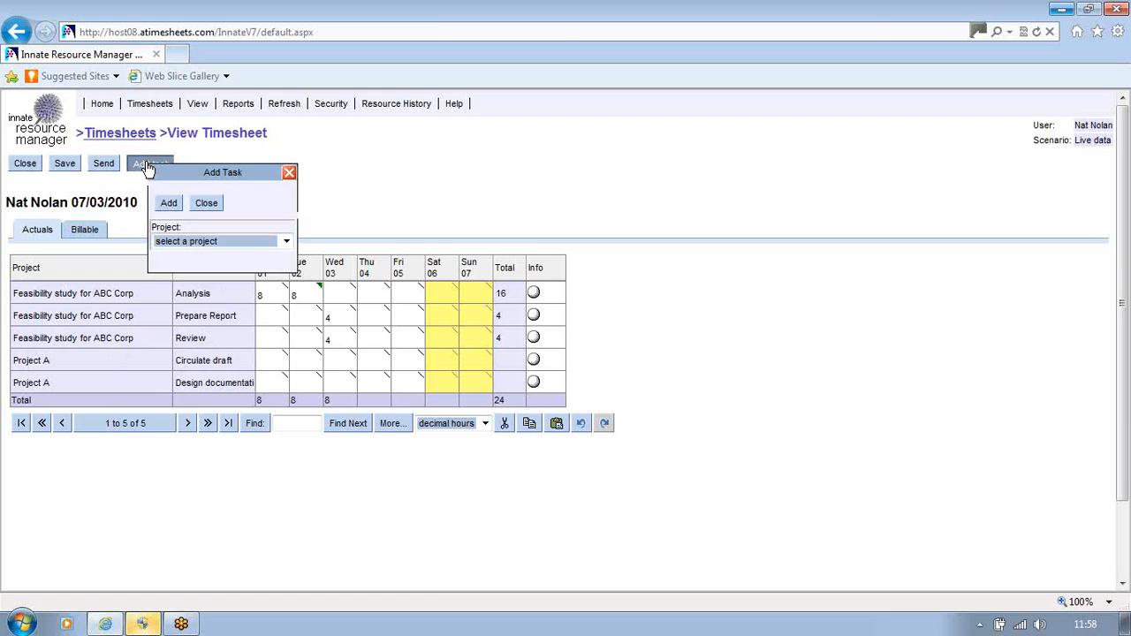
left_click(285, 241)
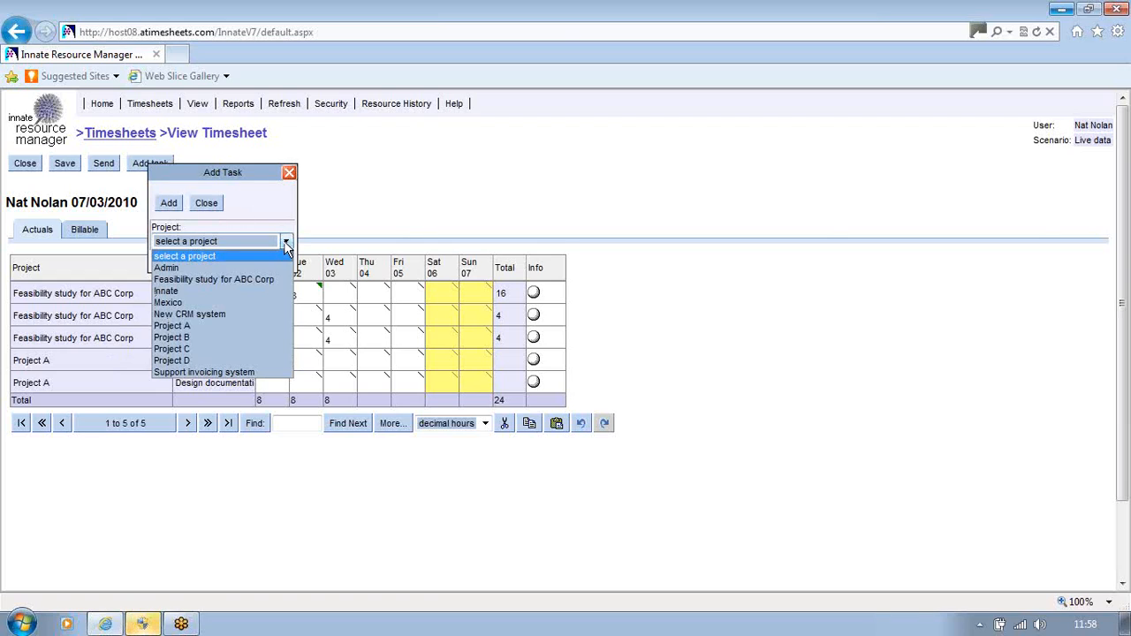
left_click(169, 292)
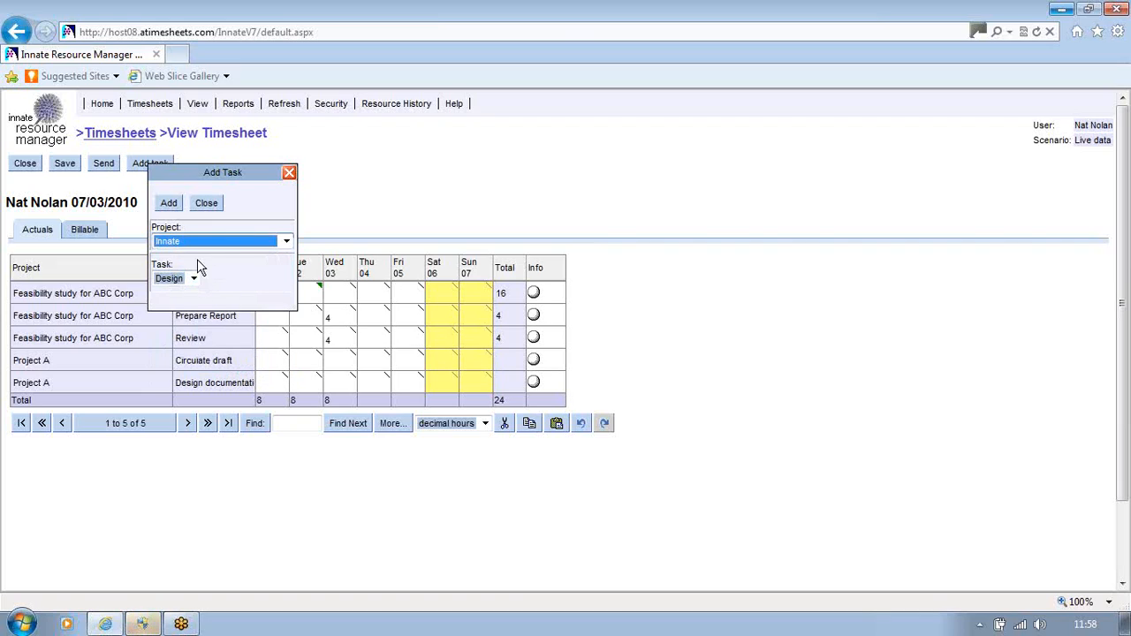
left_click(169, 204)
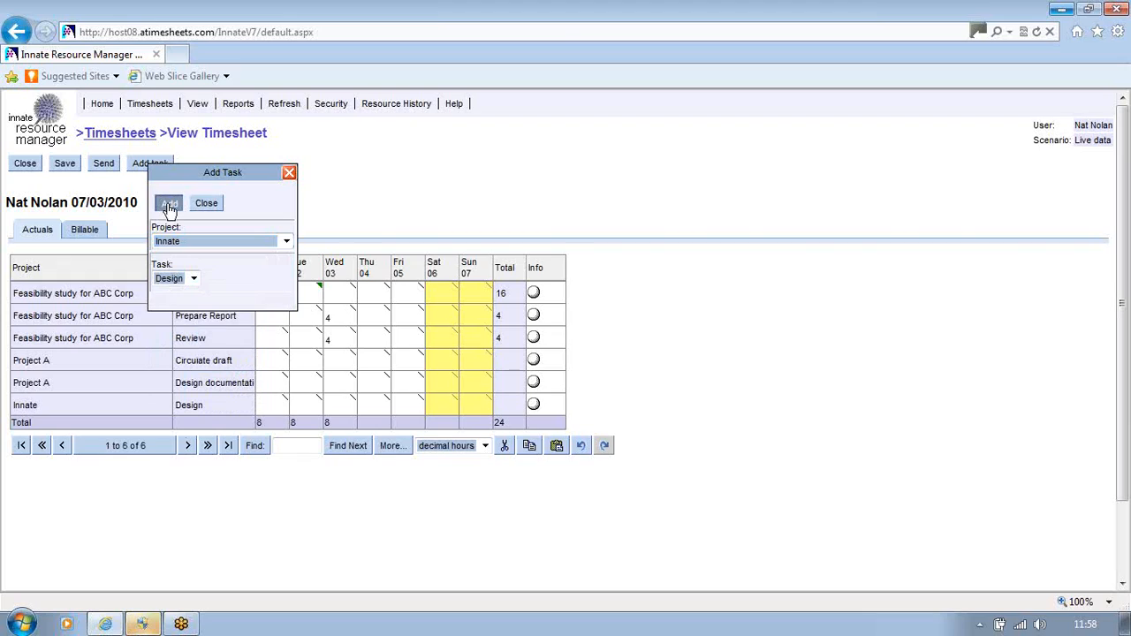
- Enter 8 hours on Thu 04 and Fri 05 for Design, bringing the week to 40
left_click(376, 405)
type("8")
left_click(412, 404)
type("8")
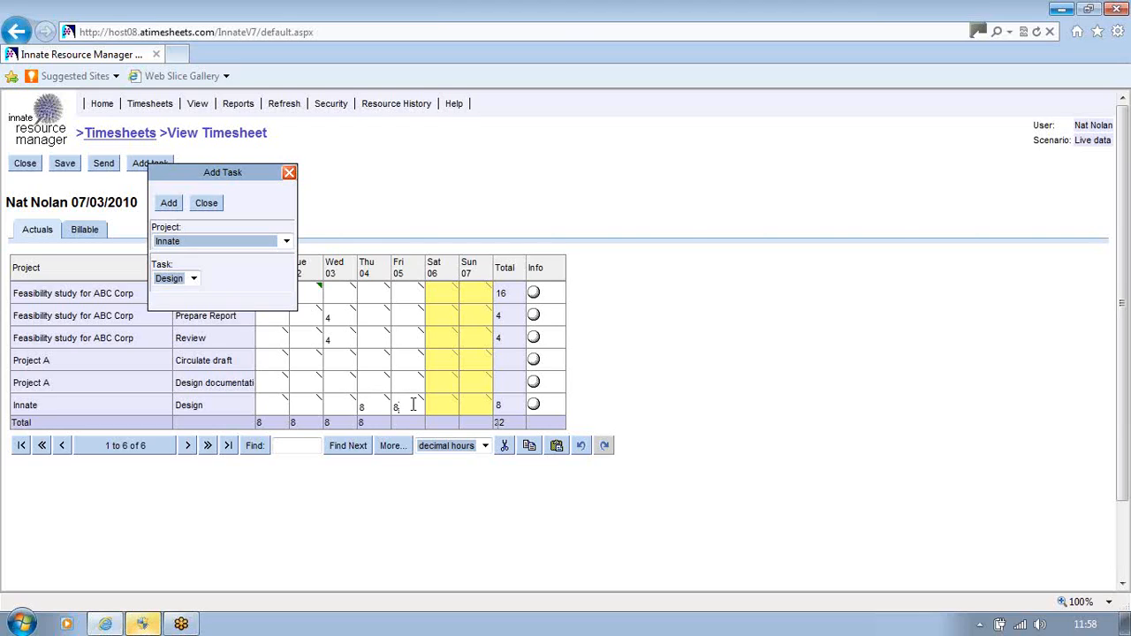
left_click(215, 208)
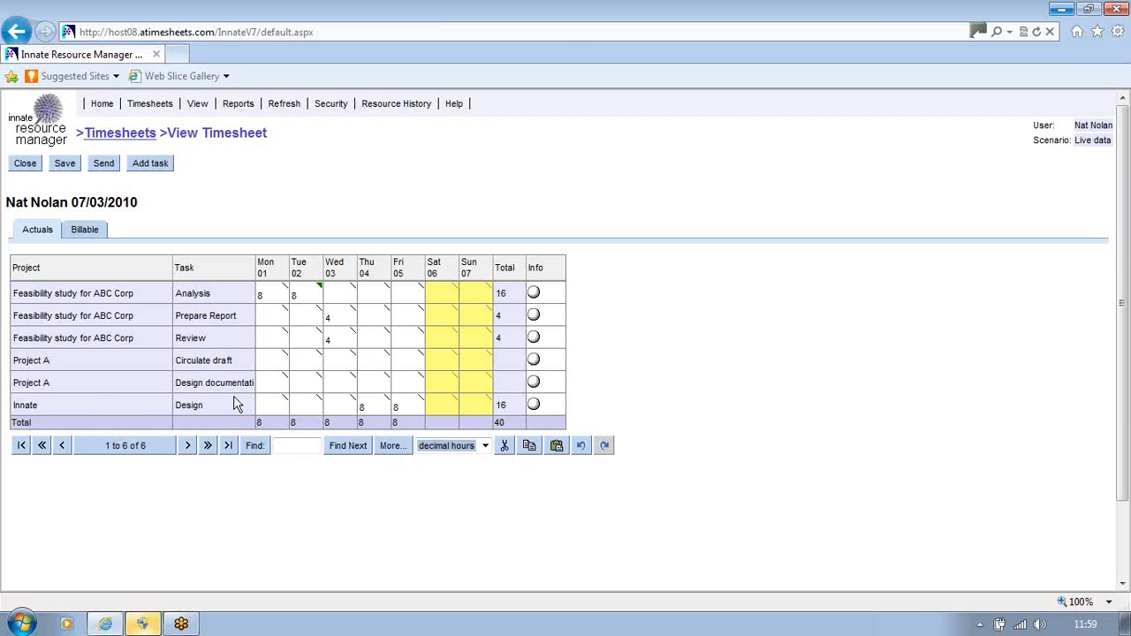
right_click(126, 388)
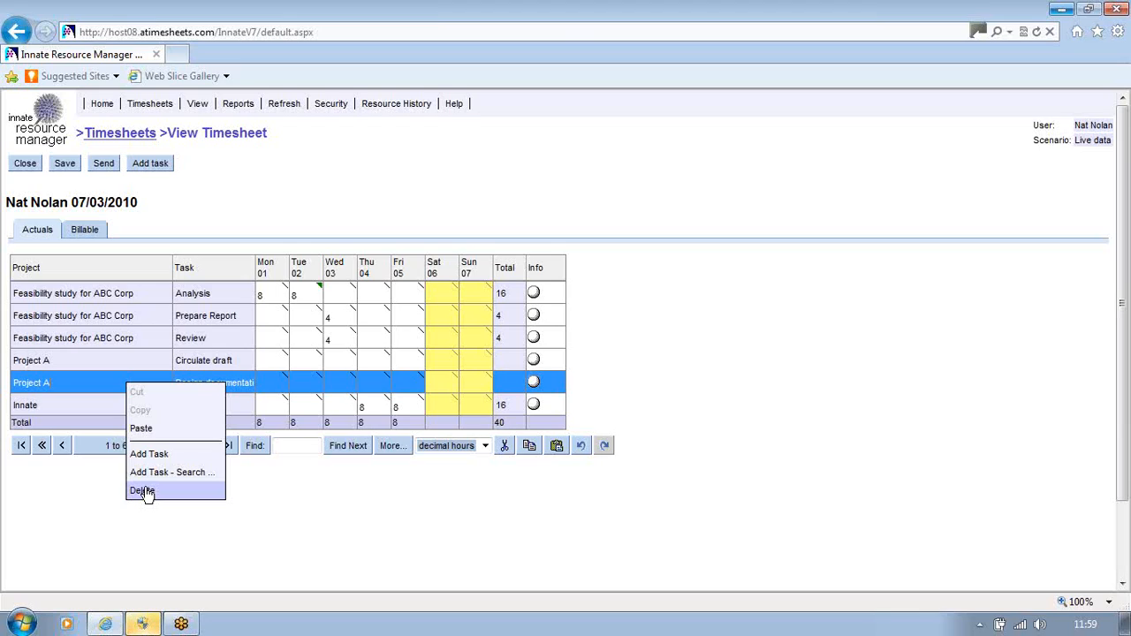
left_click(297, 514)
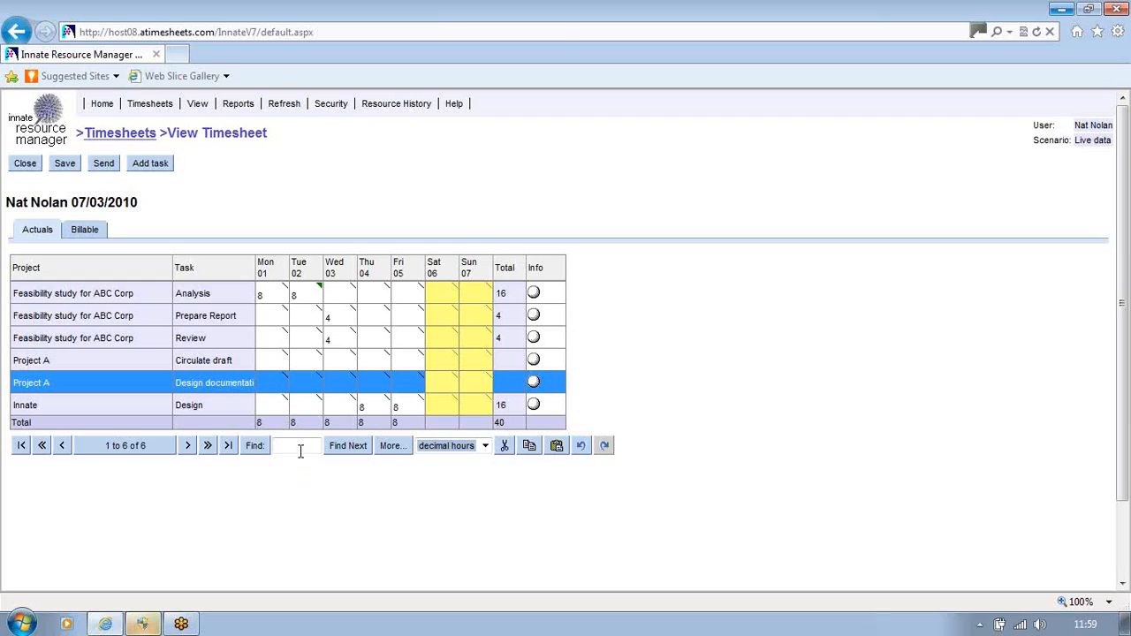
left_click(330, 104)
- Log out discarding unsaved changes, then sign back in as the manager
left_click(327, 120)
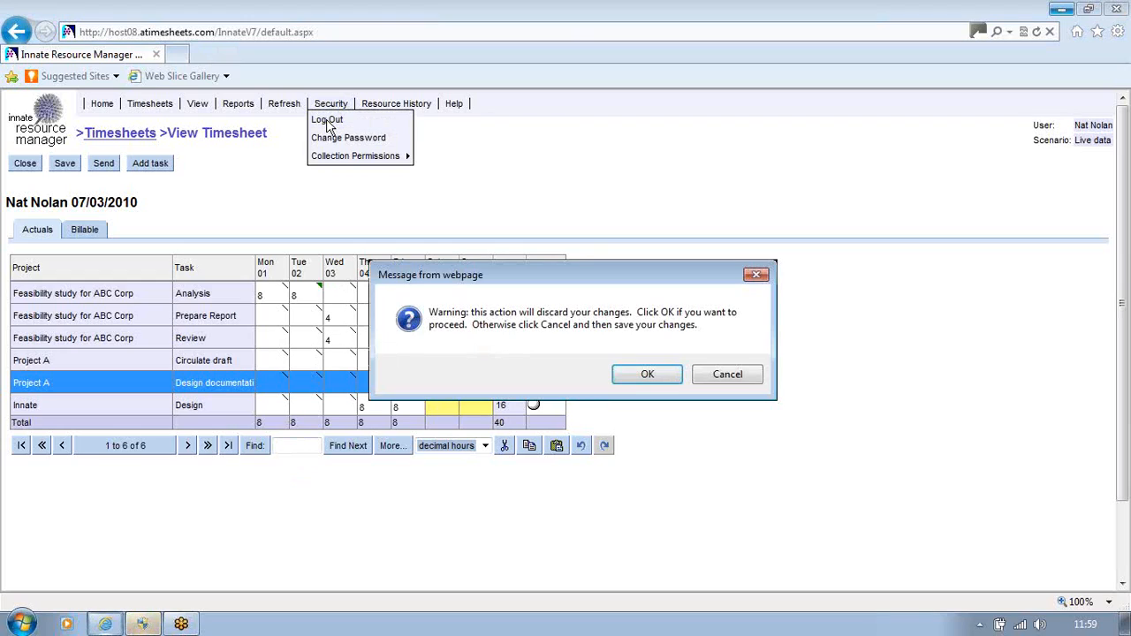
left_click(646, 374)
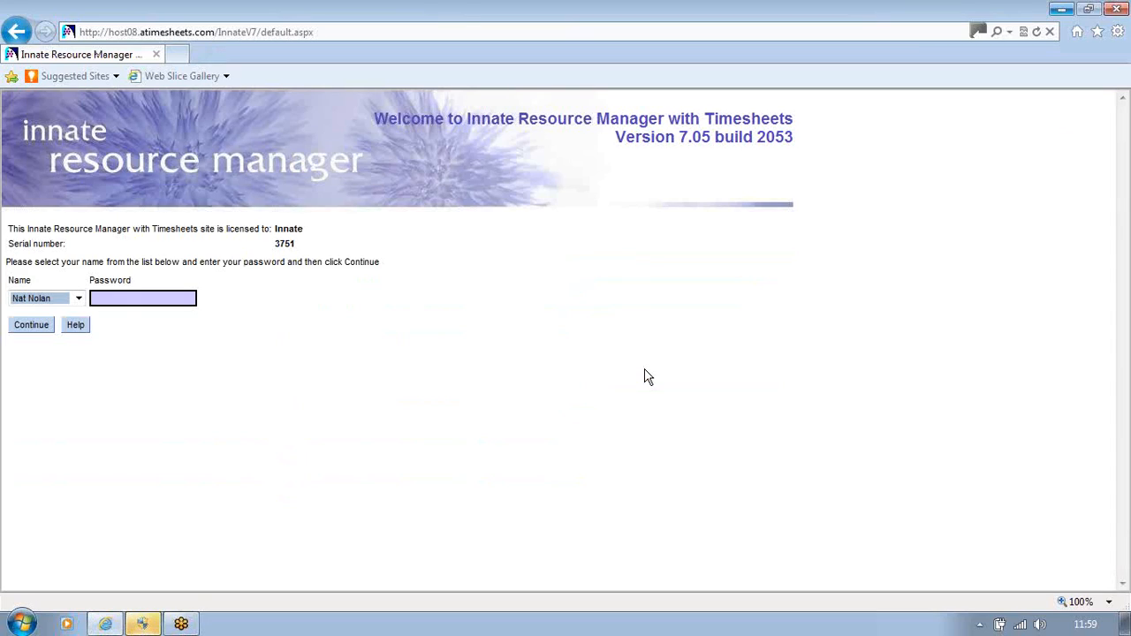
left_click(78, 298)
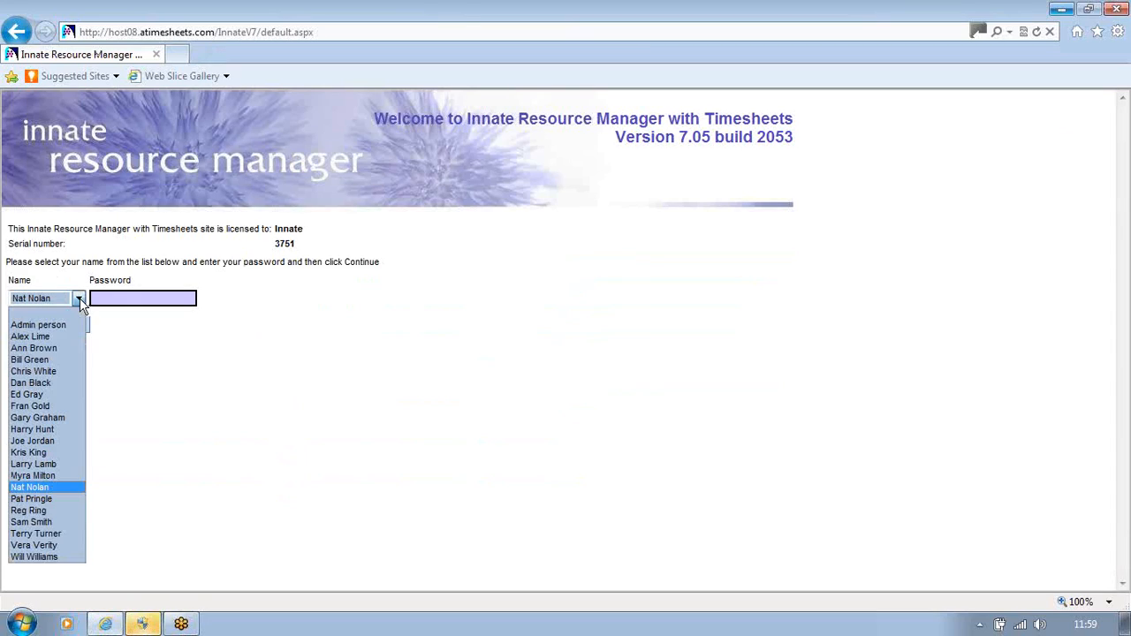
left_click(34, 348)
left_click(33, 331)
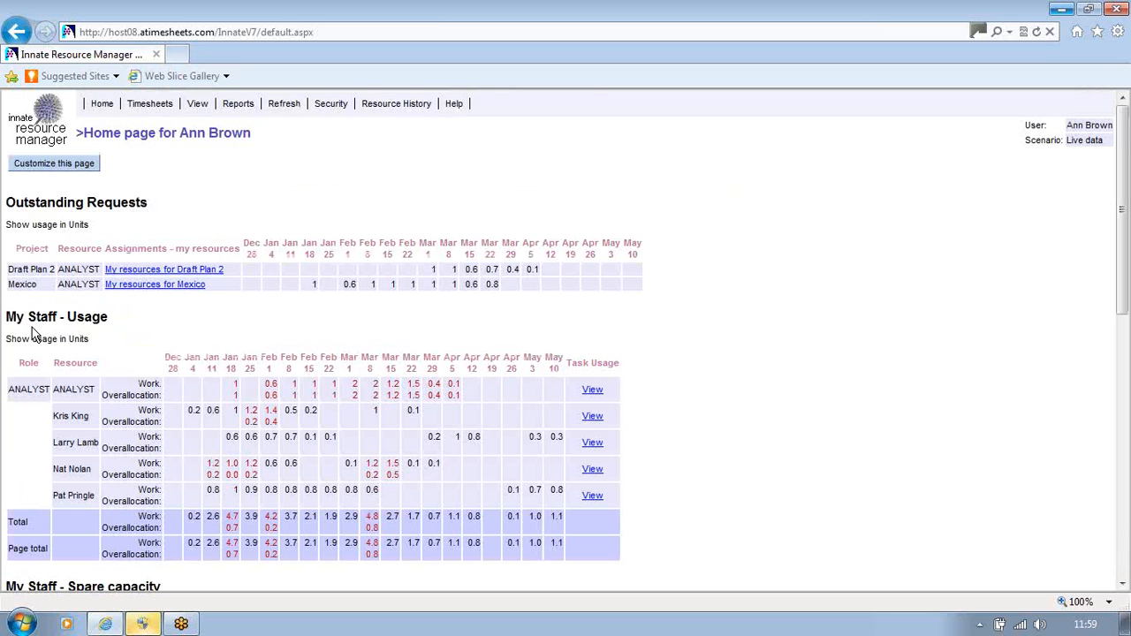
- Open Timesheets > Choose Timesheet to list approval timesheets from 17/01/2010 to 28/02/2010
left_click(150, 103)
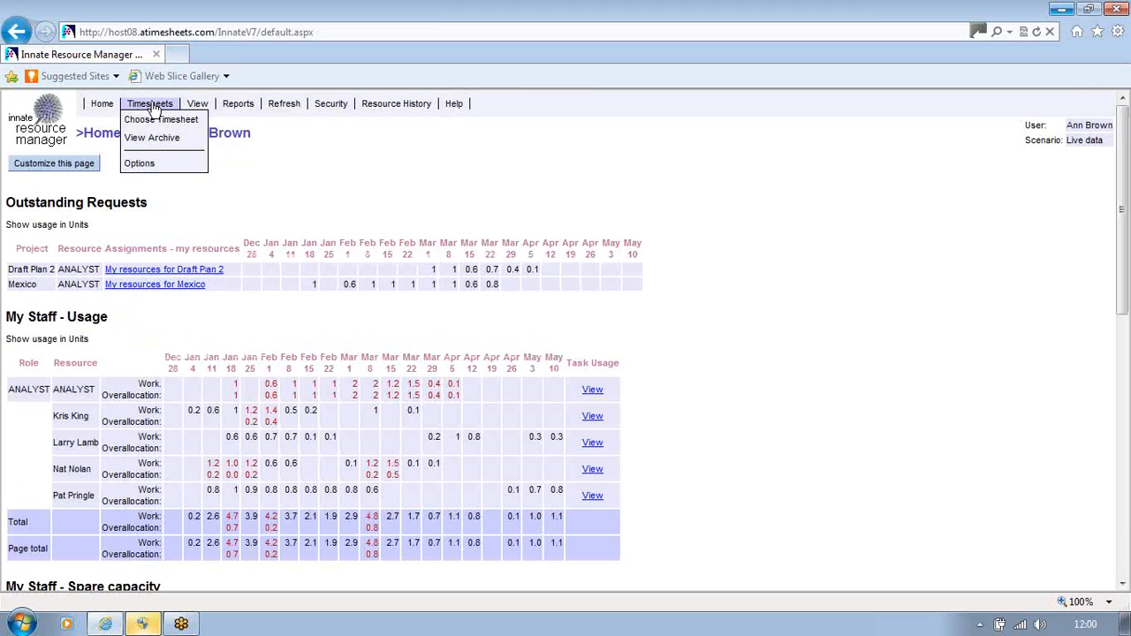
left_click(159, 124)
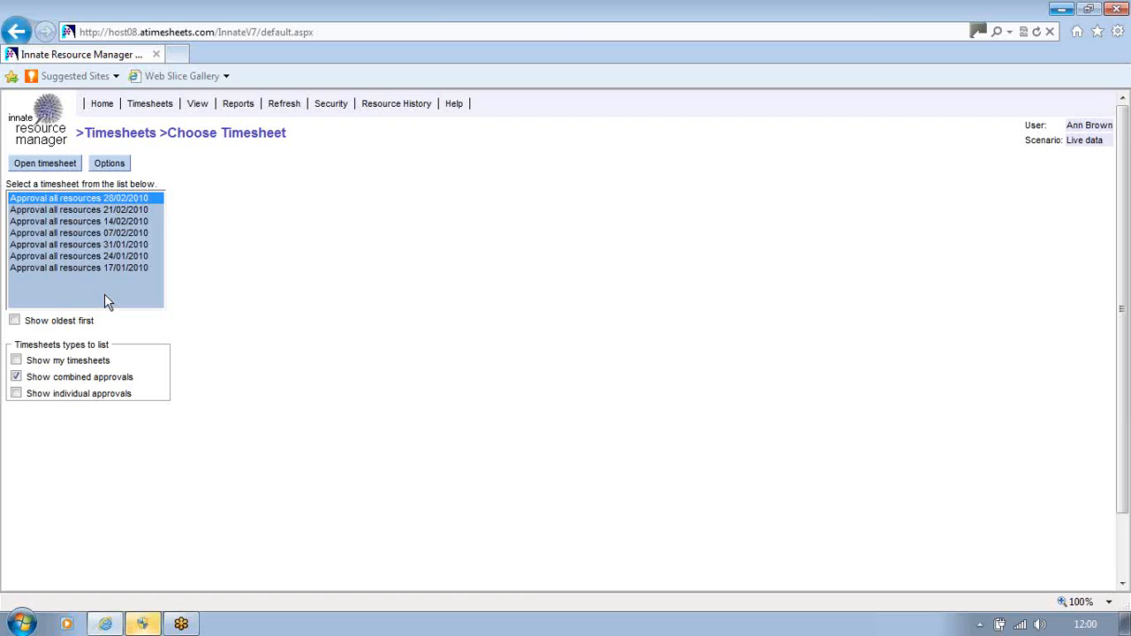
- Open the 'Approval all resources 21/02/2010' timesheet
left_click(88, 212)
left_click(46, 165)
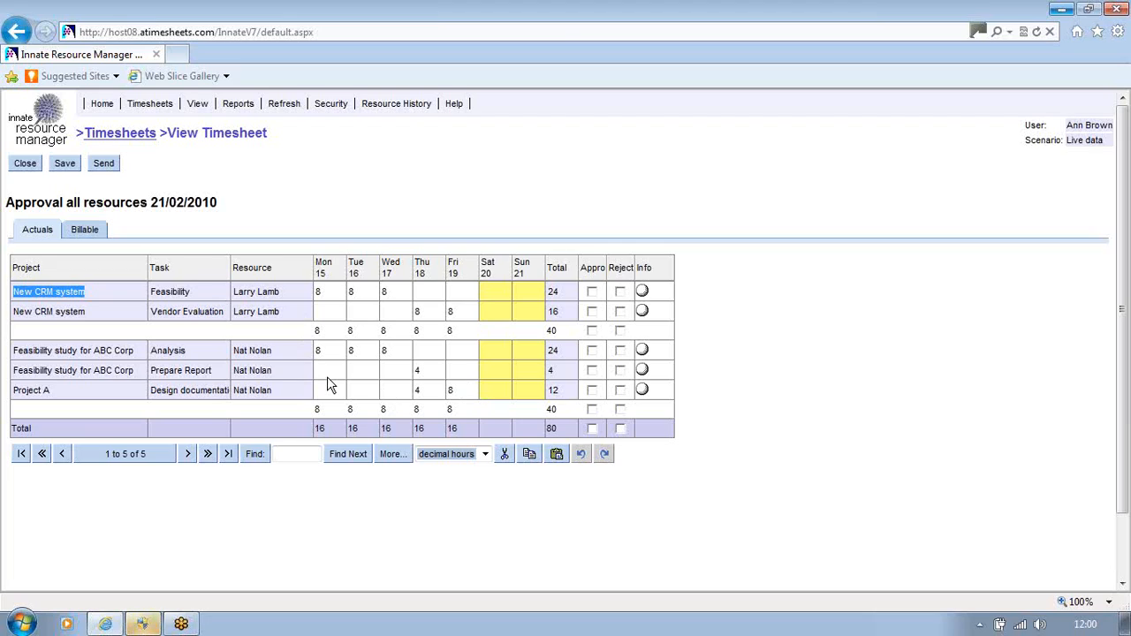
- Move the Resource column to the far left and widen the Approve column
left_click_drag(288, 269, 149, 280)
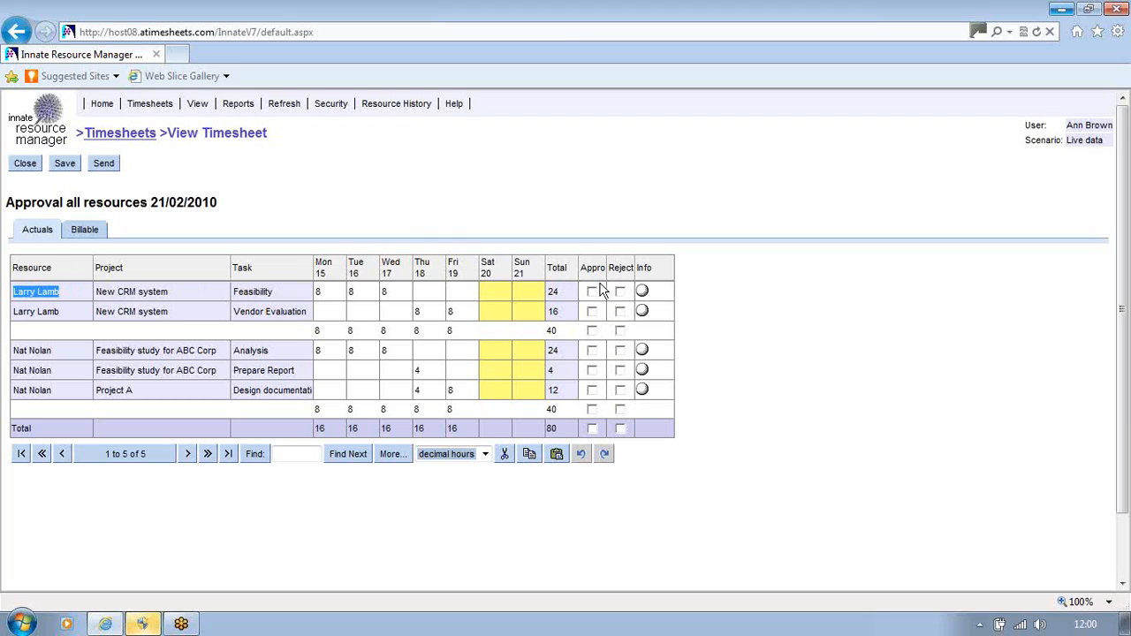
left_click_drag(613, 258, 636, 259)
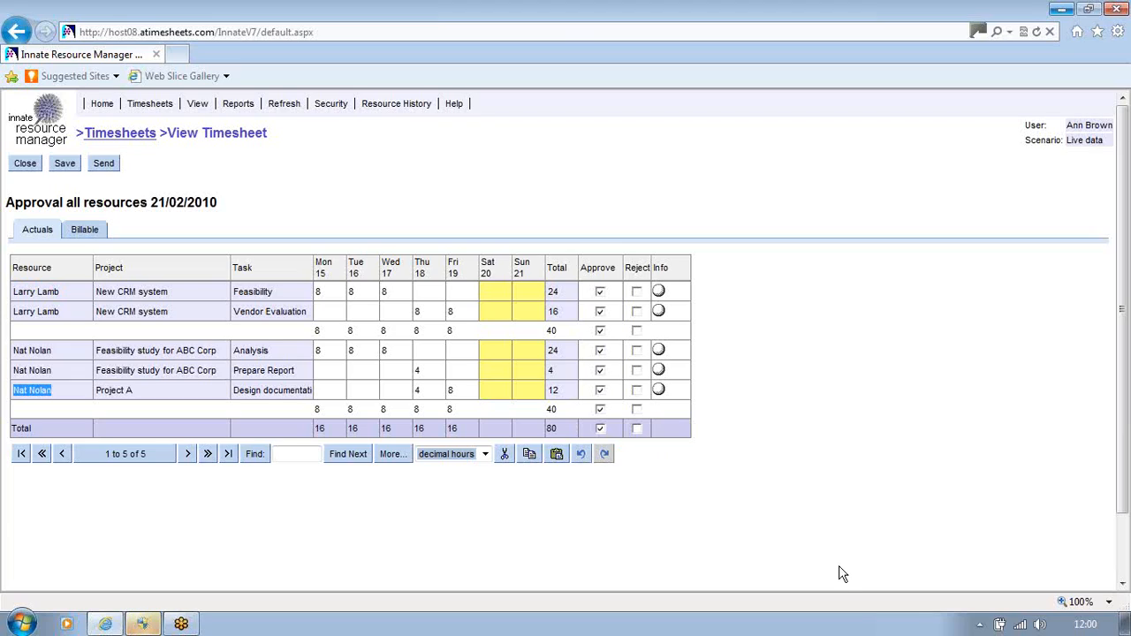
- Clear the total approval, then switch Total Reject on and back off so no row is marked
left_click(601, 430)
left_click(636, 430)
left_click(636, 430)
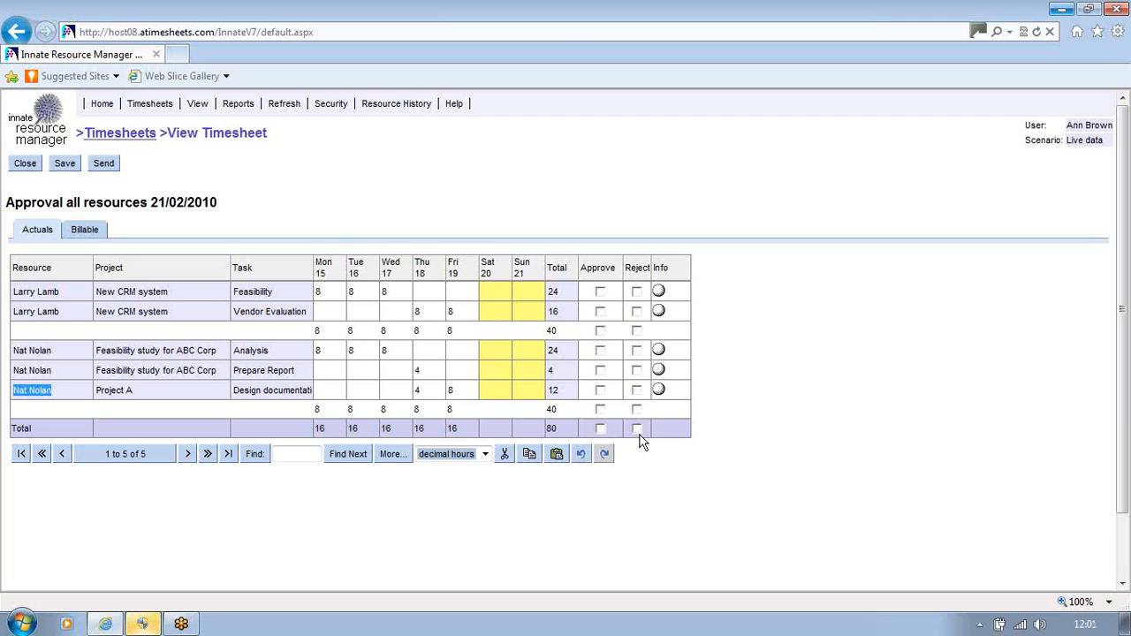
- Approve the first resource group, Analysis and Design documentation rows, and reject the Prepare Report row
left_click(600, 331)
left_click(600, 351)
left_click(601, 390)
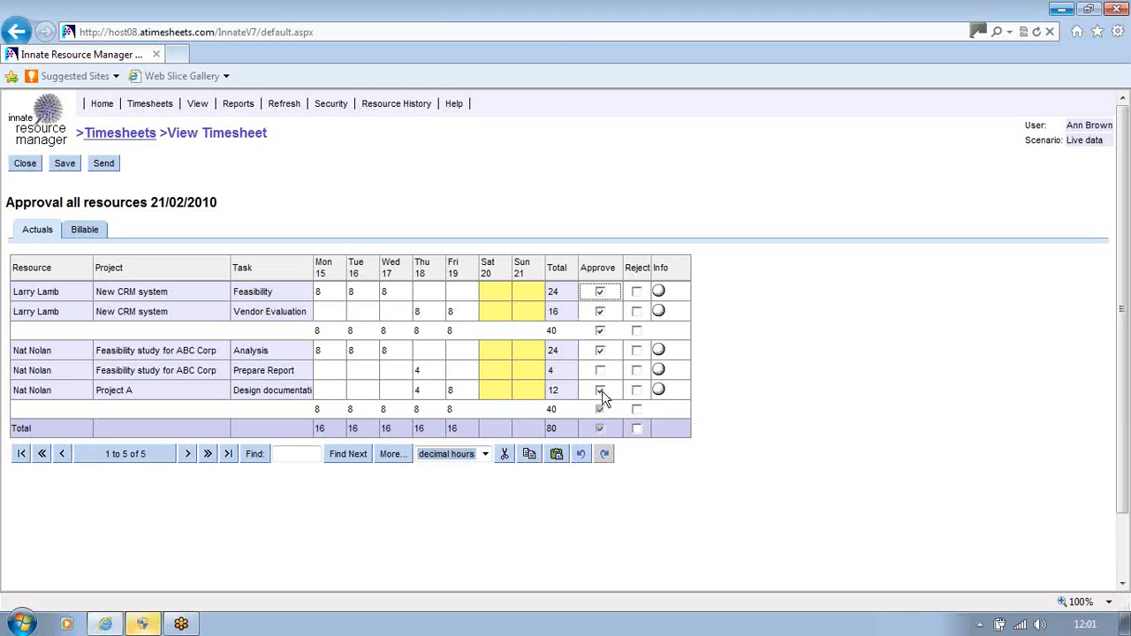
left_click(637, 371)
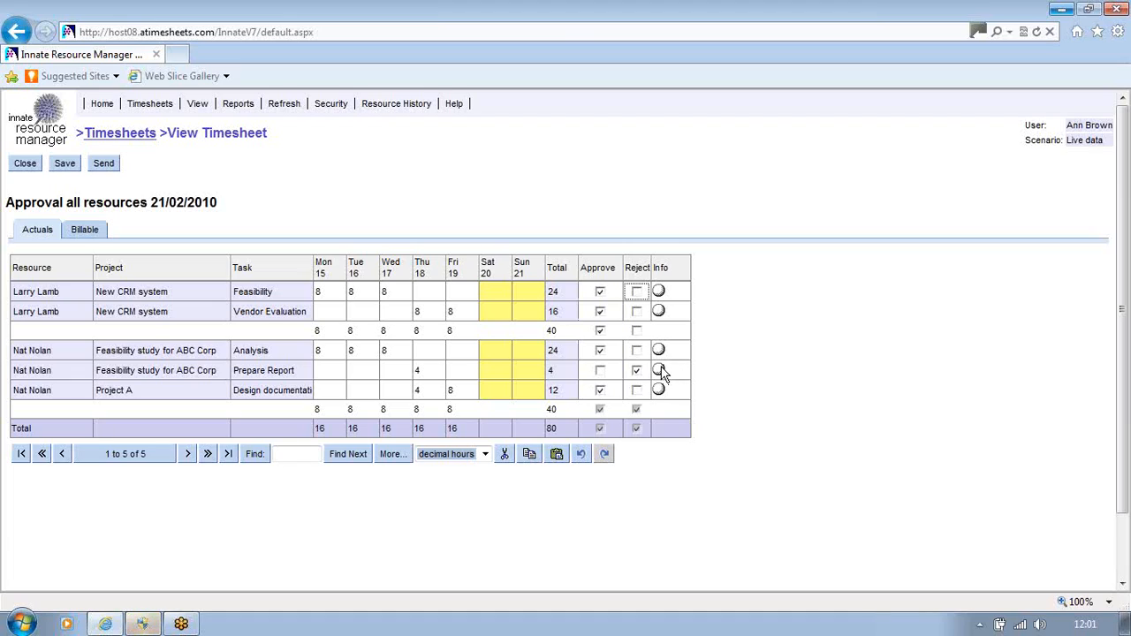
left_click(660, 370)
- Save the info note 'hhhhkjhkkkjh' on the rejected Prepare Report row
left_click(694, 442)
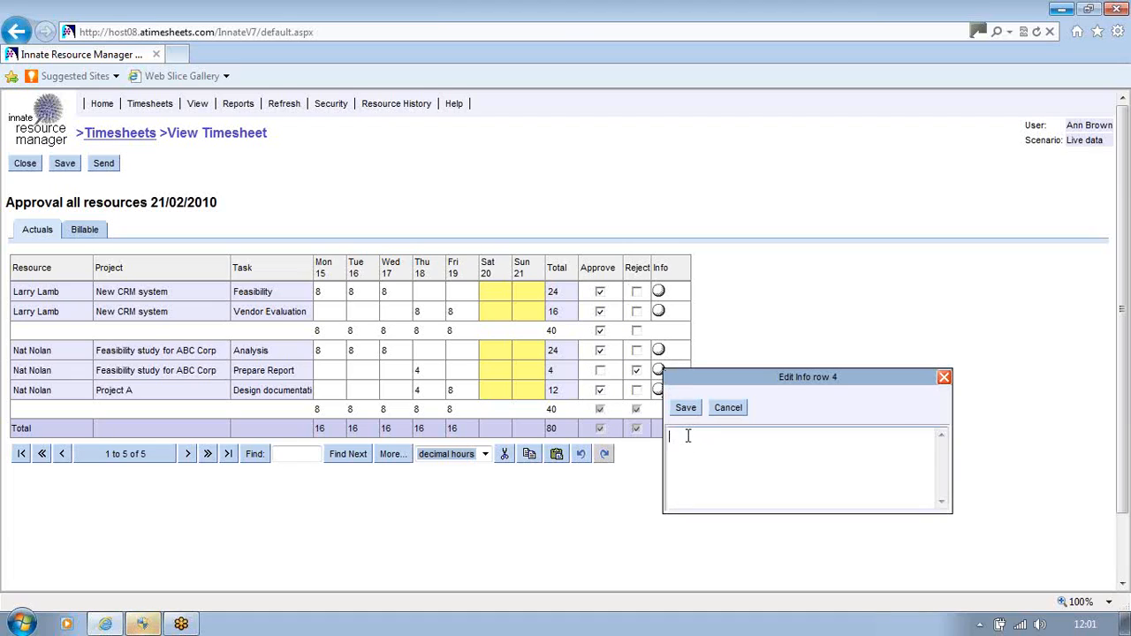
type("hhhhkjhkkkjh")
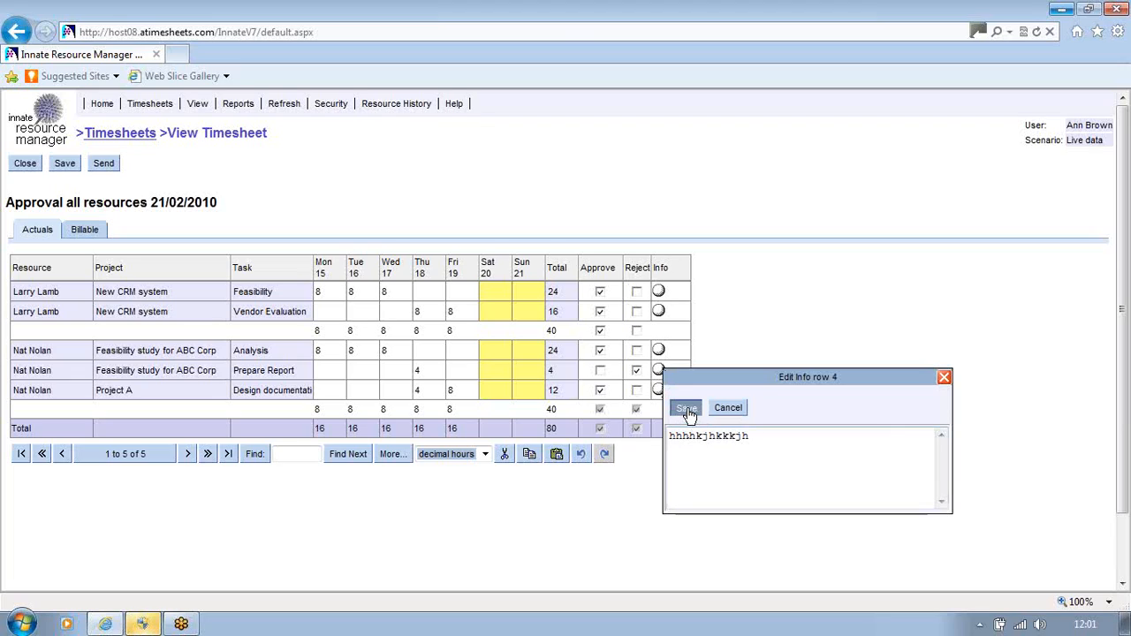
left_click(686, 407)
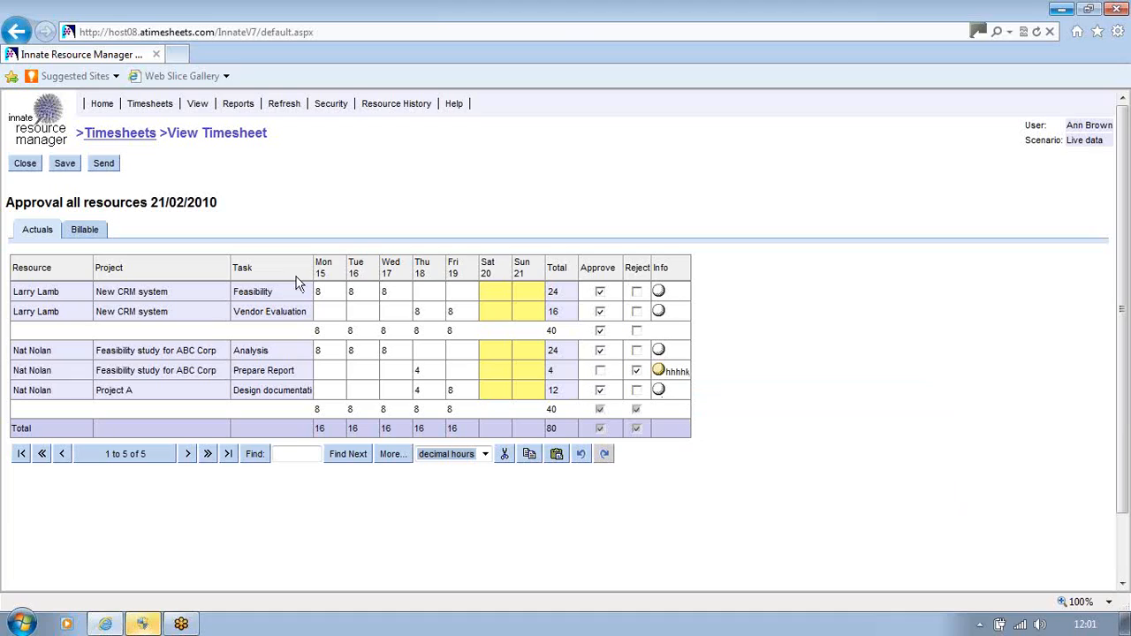